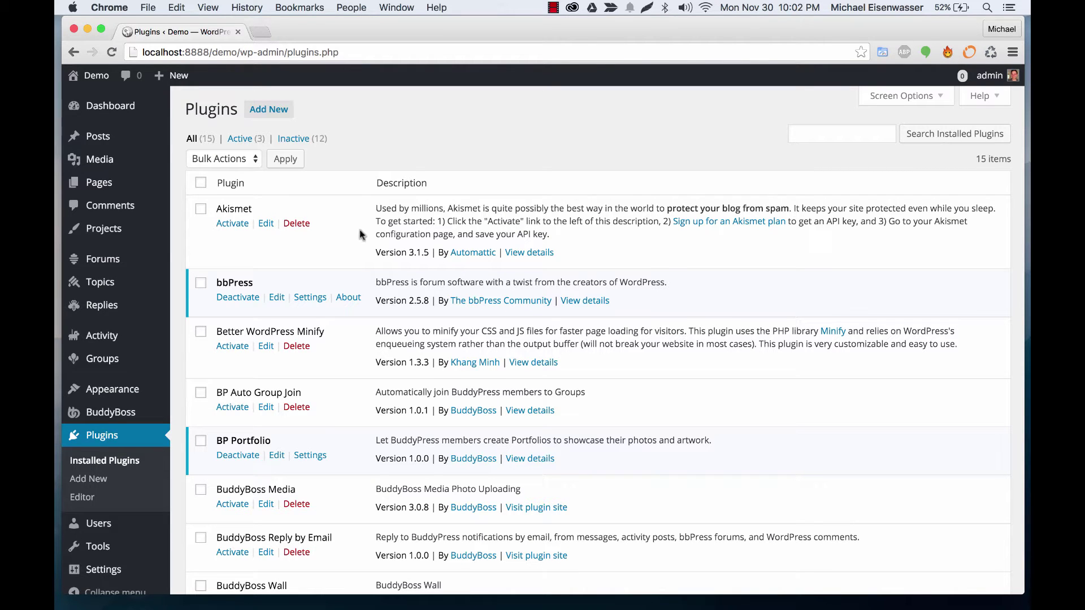
- Activate BuddyBoss Reply by Email from the installed plugins list
scroll(360, 232, "down", 5)
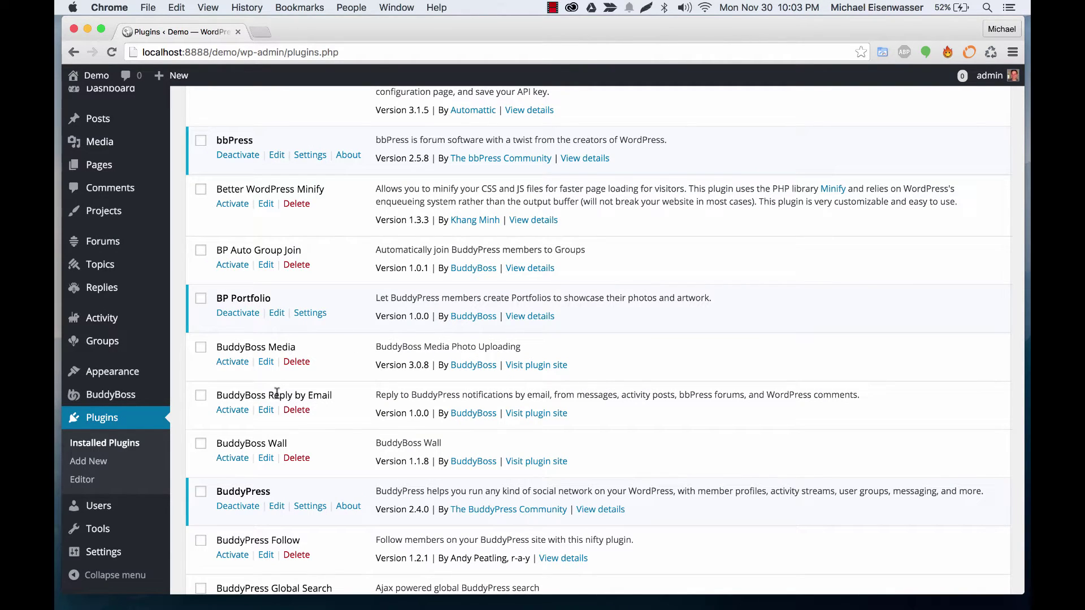
left_click(237, 409)
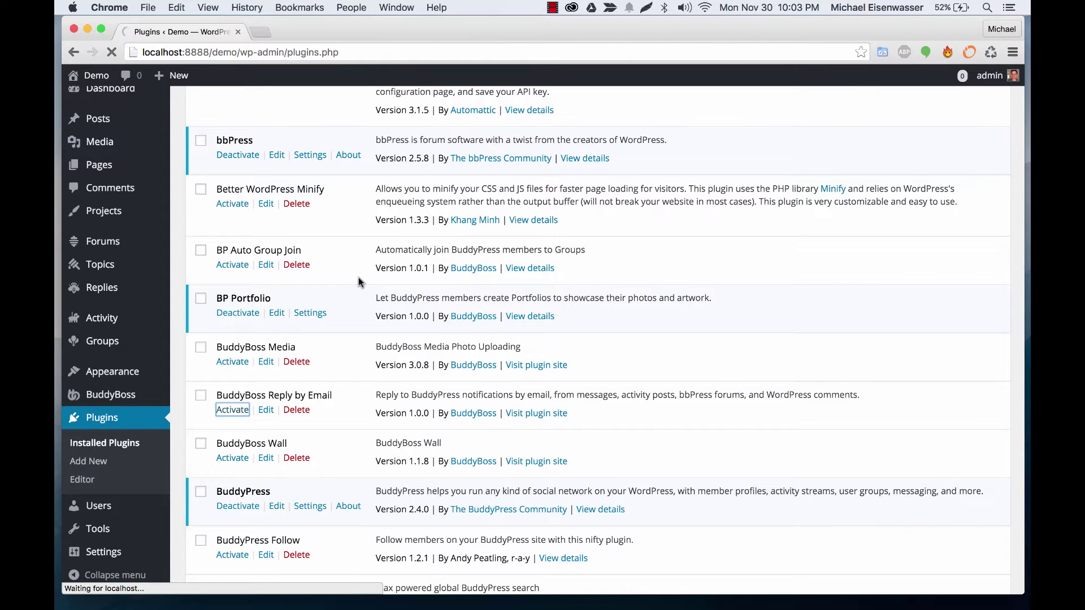
scroll(349, 344, "down", 5)
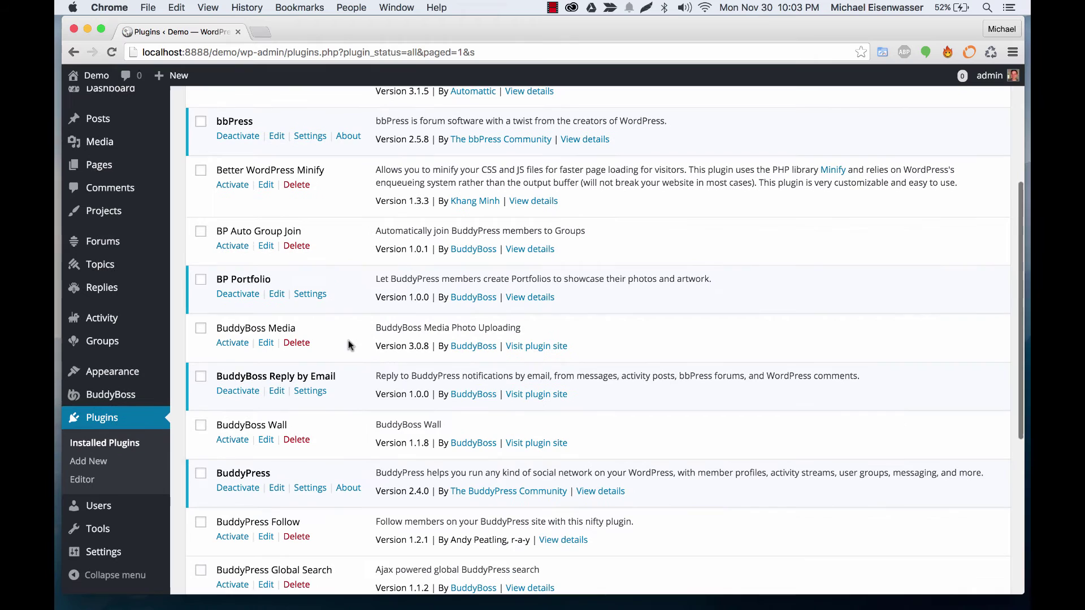
scroll(349, 345, "down", 1)
- Open the Reply by Email settings on its Cloudmailin Email Setup tab
left_click(310, 380)
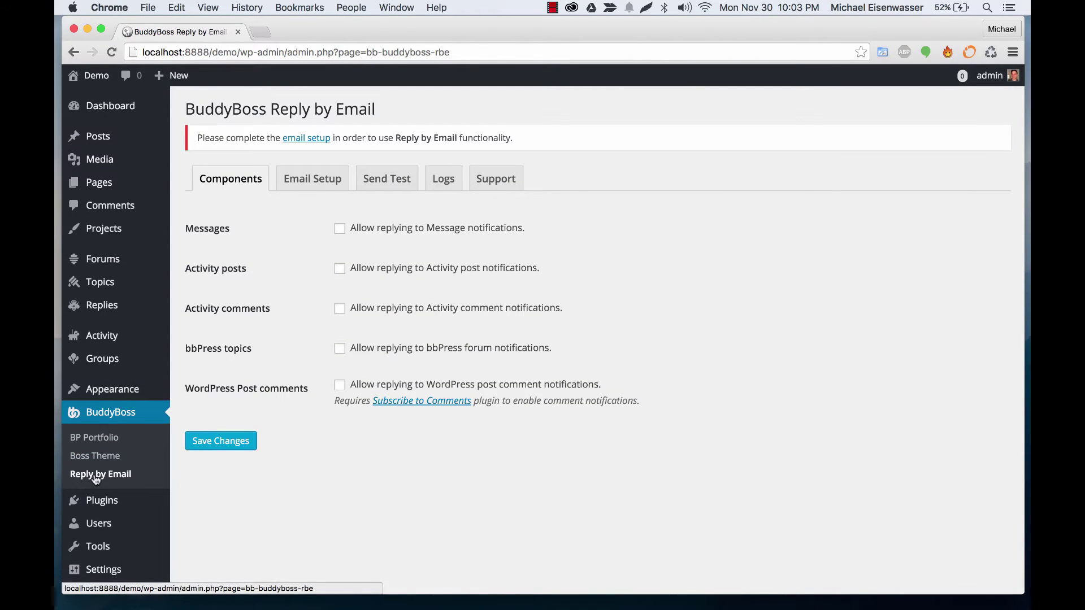
left_click(96, 476)
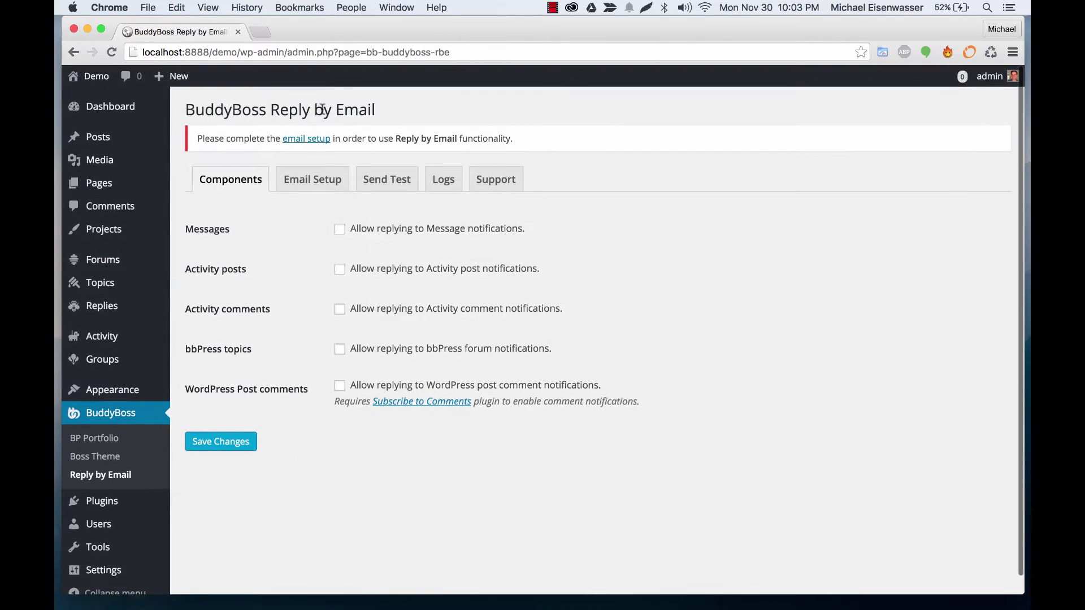
left_click(303, 178)
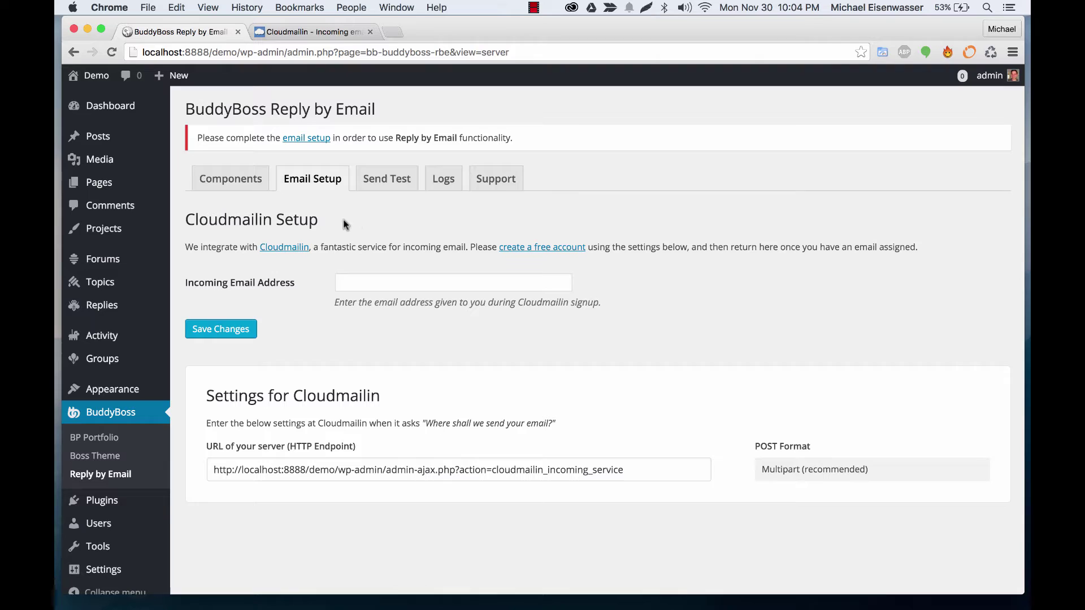
- Review CloudMailin's plans and pricing, then close that tab
left_click(310, 32)
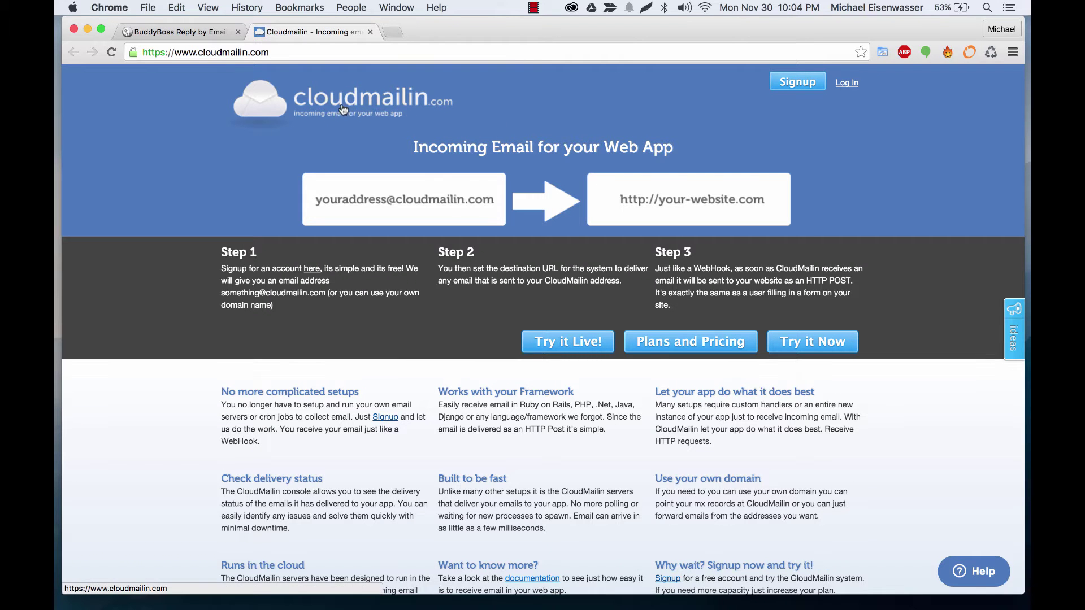
left_click(620, 409)
scroll(292, 472, "up", 1)
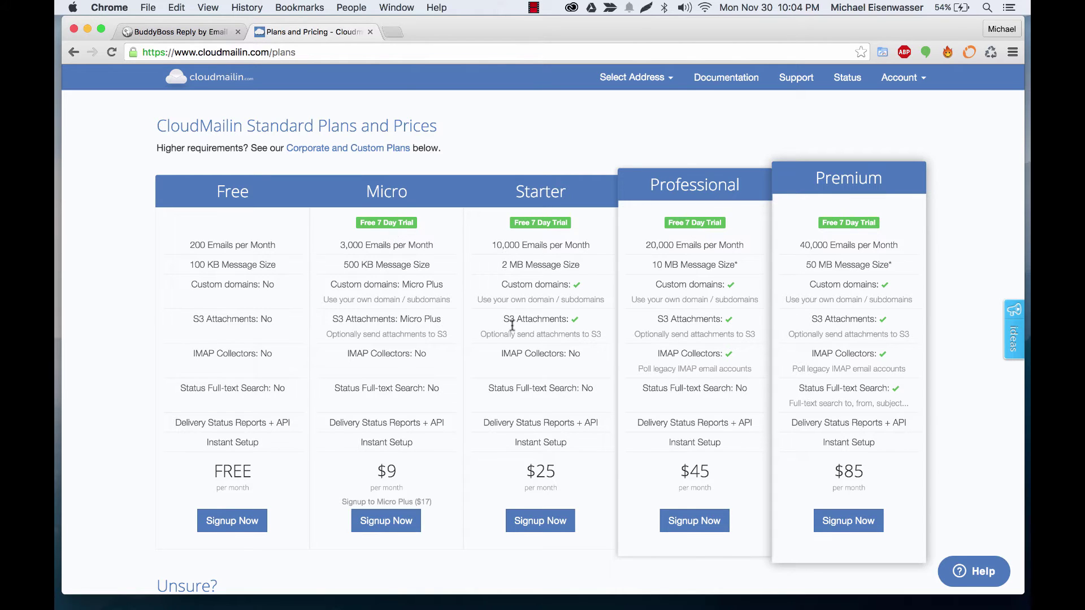
left_click(371, 32)
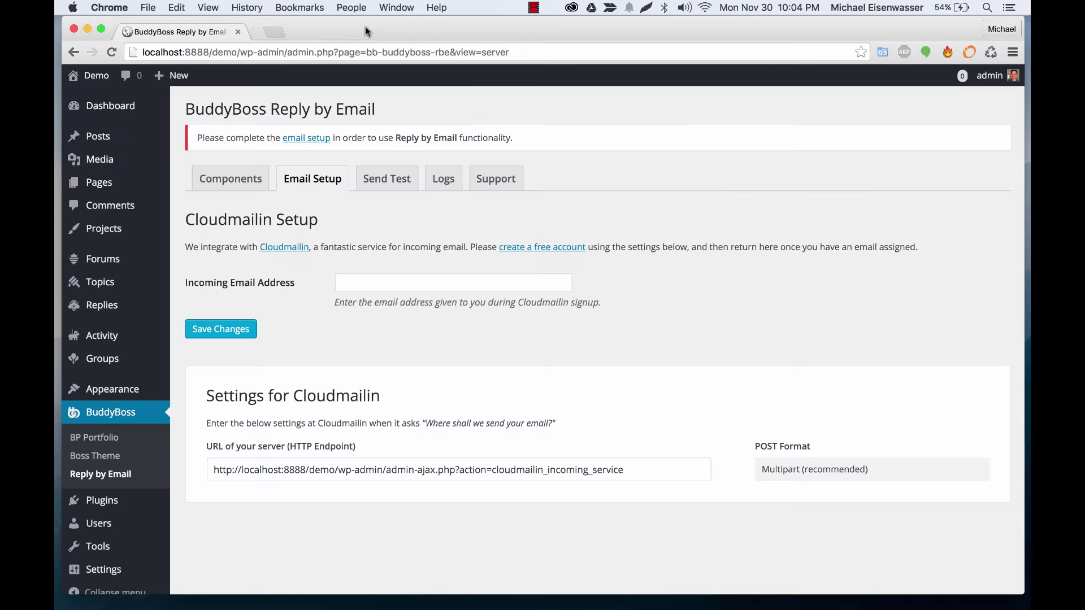
- Start a free CloudMailin account and paste the WordPress endpoint URL into its URL field
left_click(519, 247)
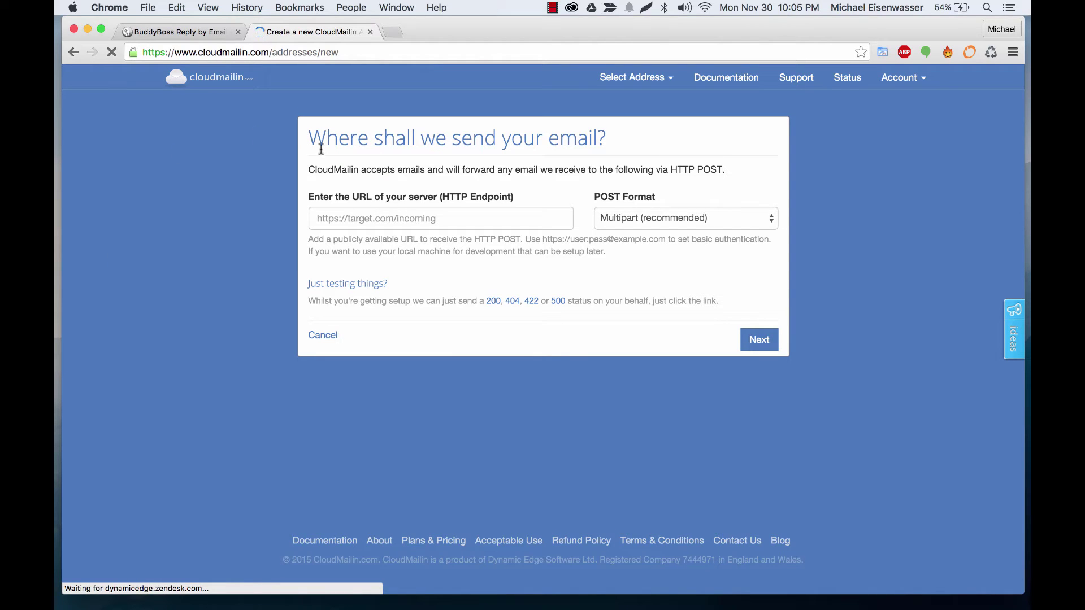
left_click(218, 32)
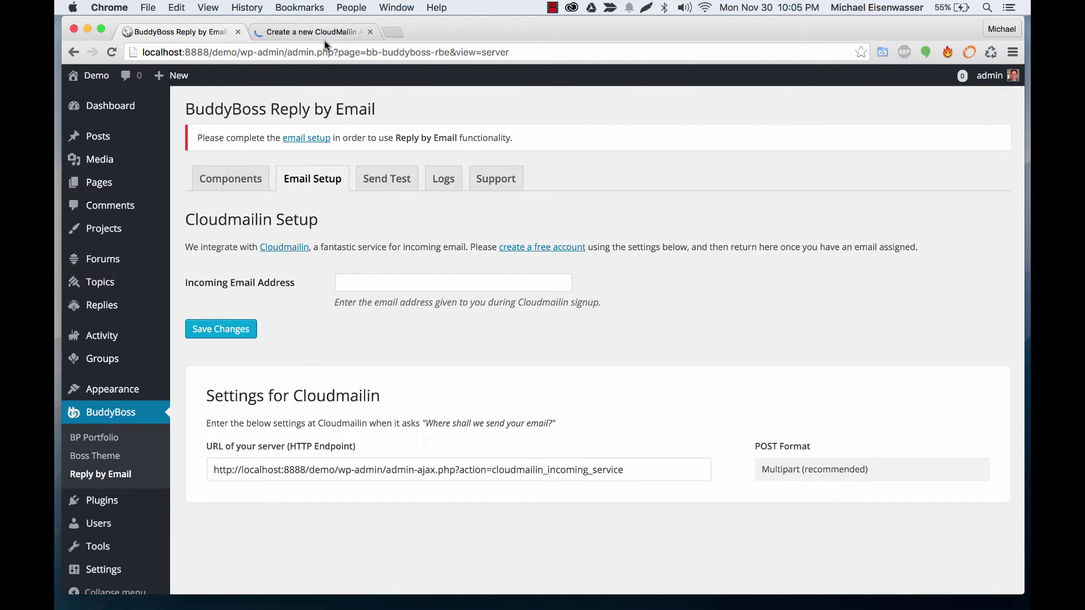
left_click(287, 34)
left_click(200, 33)
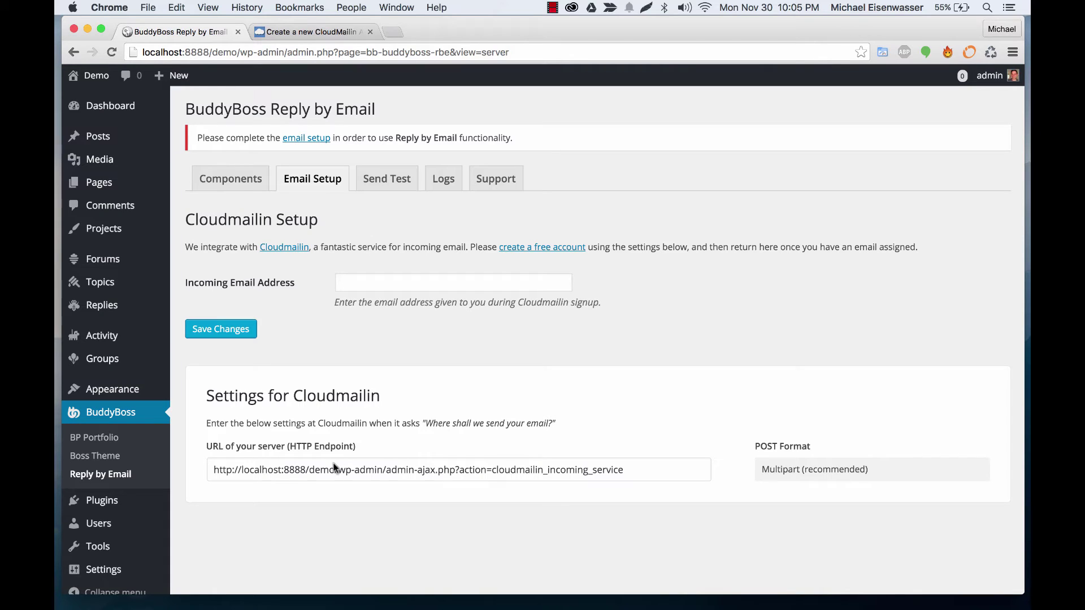
left_click(372, 474)
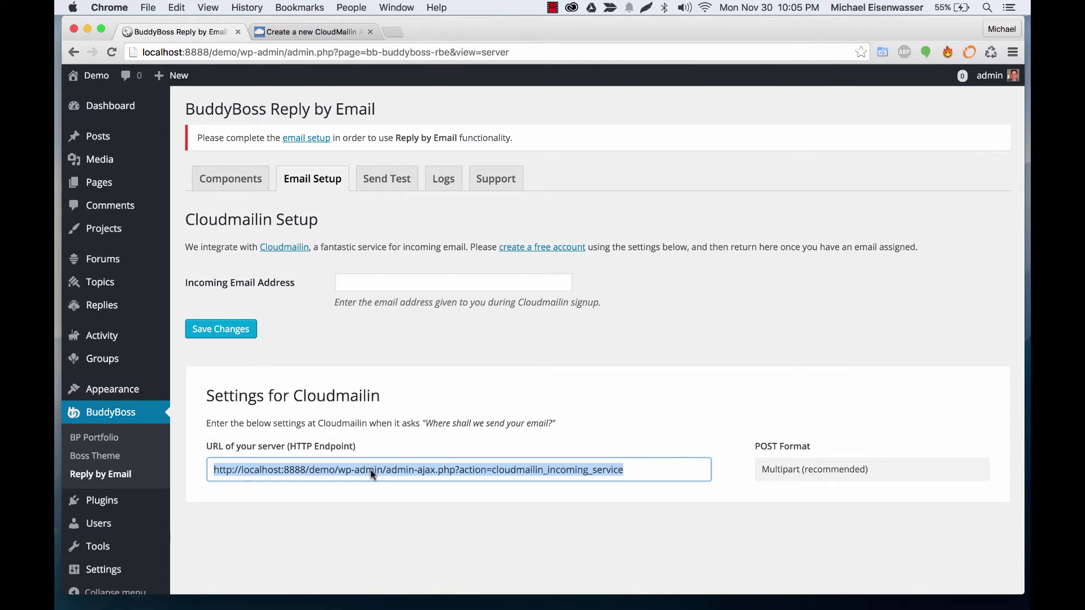
left_click(338, 32)
left_click(349, 243)
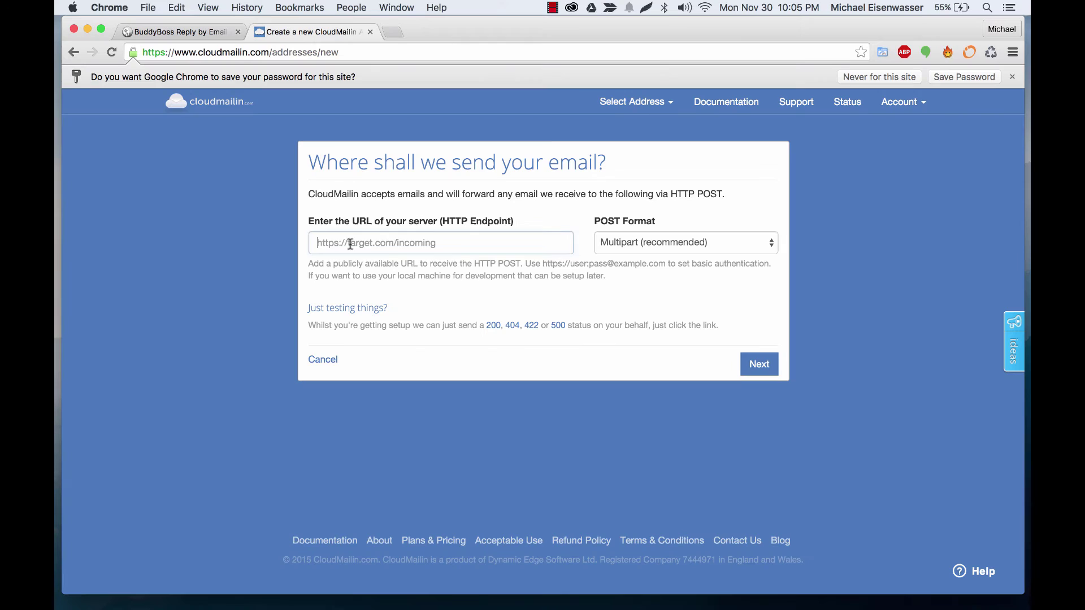
key("cmd+v")
left_click(240, 249)
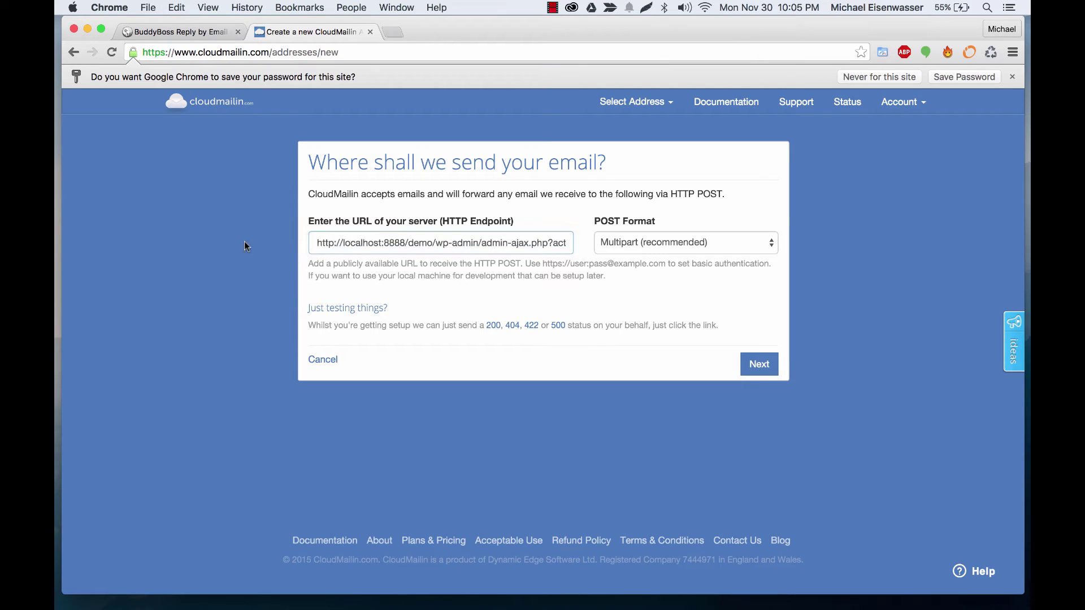
- Keep Multipart as the POST format and save the new CloudMailin address
left_click(1012, 78)
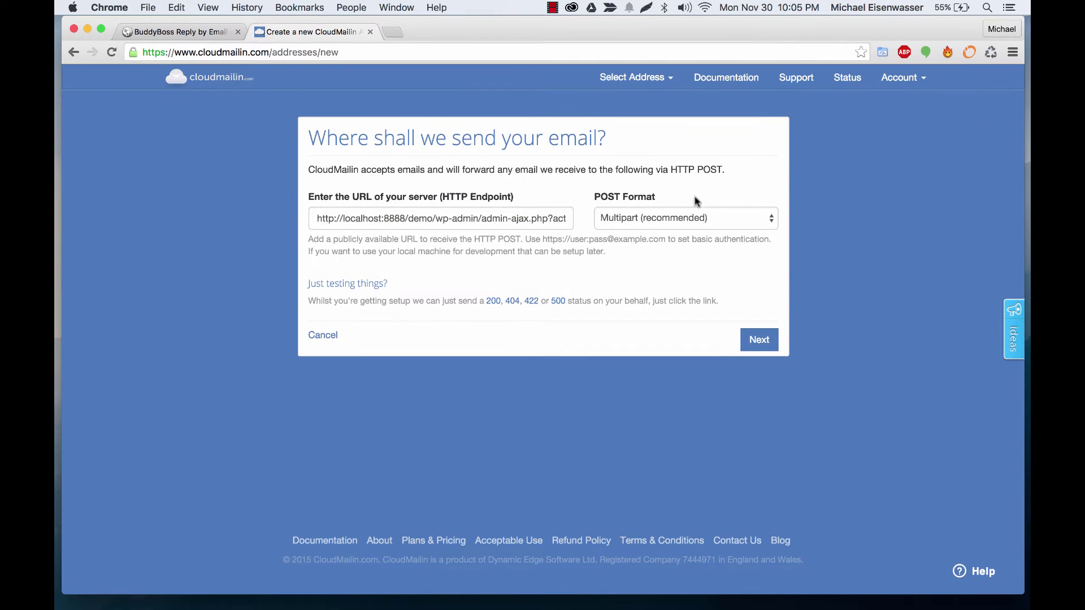
left_click(194, 32)
left_click(786, 367)
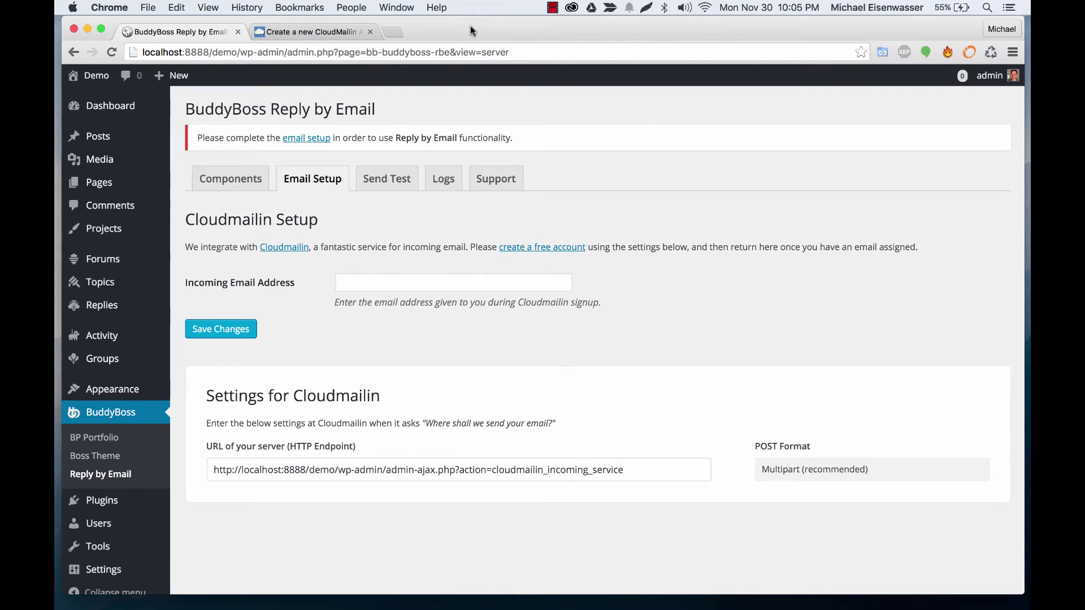
left_click(339, 32)
left_click(693, 216)
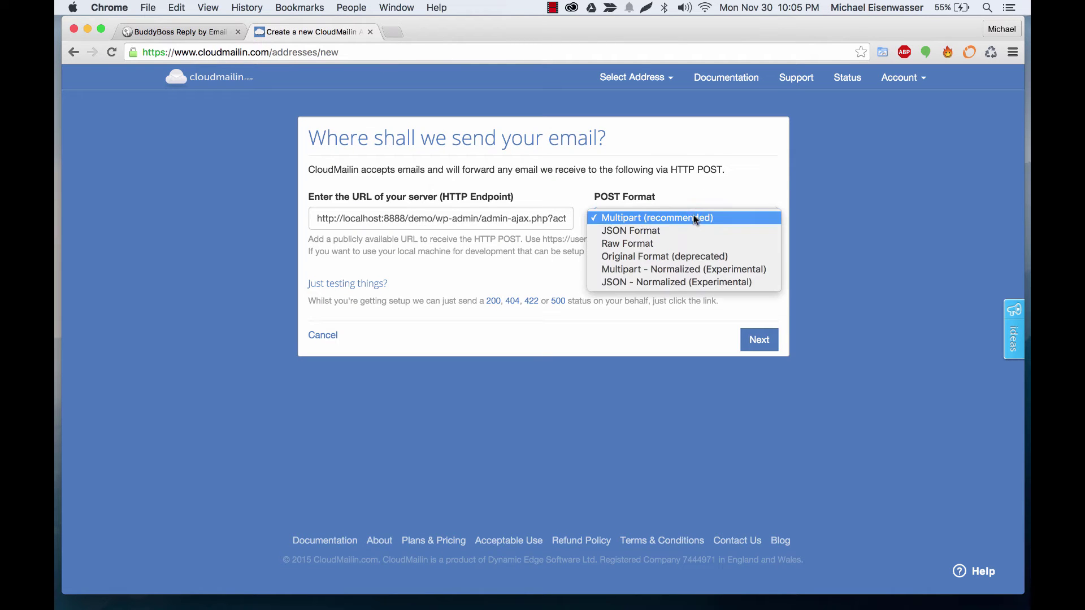
left_click(651, 219)
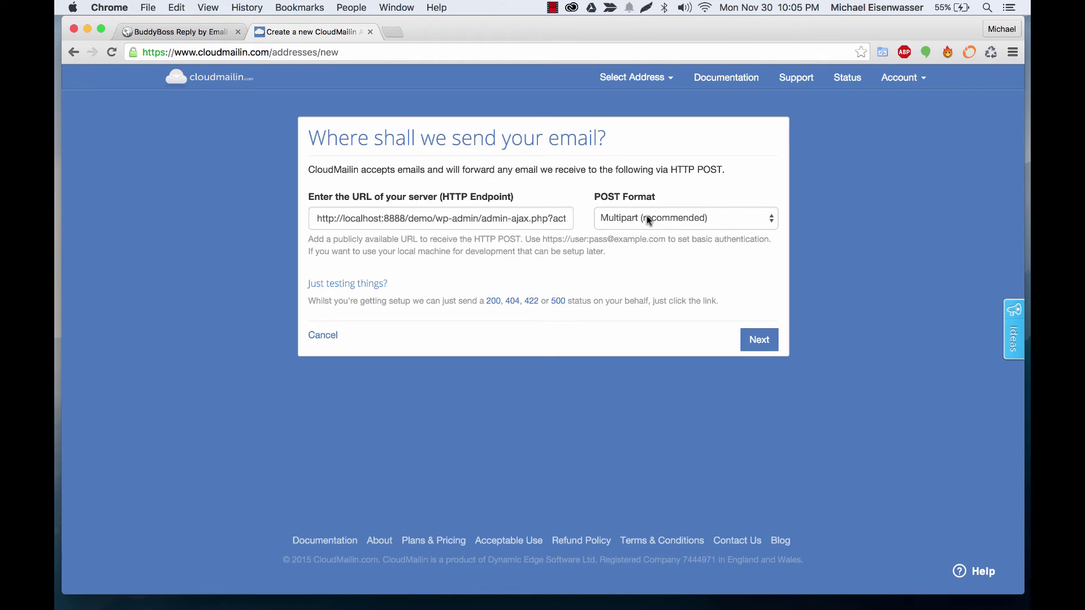
left_click(756, 340)
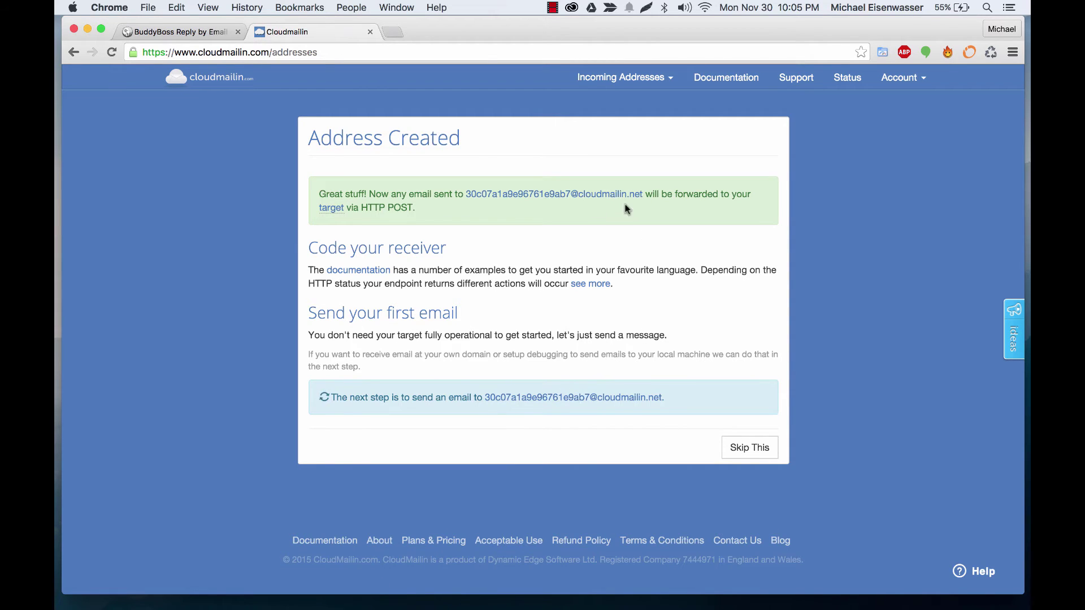
- Copy the CloudMailin address into Incoming Email Address and save the settings
left_click_drag(644, 193, 464, 195)
key("super+c")
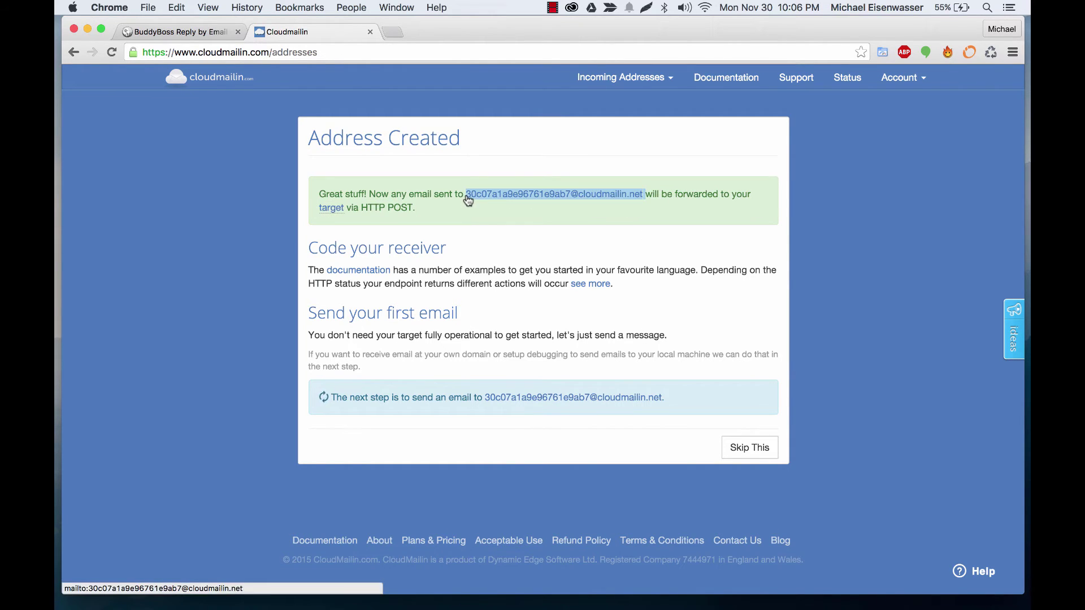
left_click(178, 31)
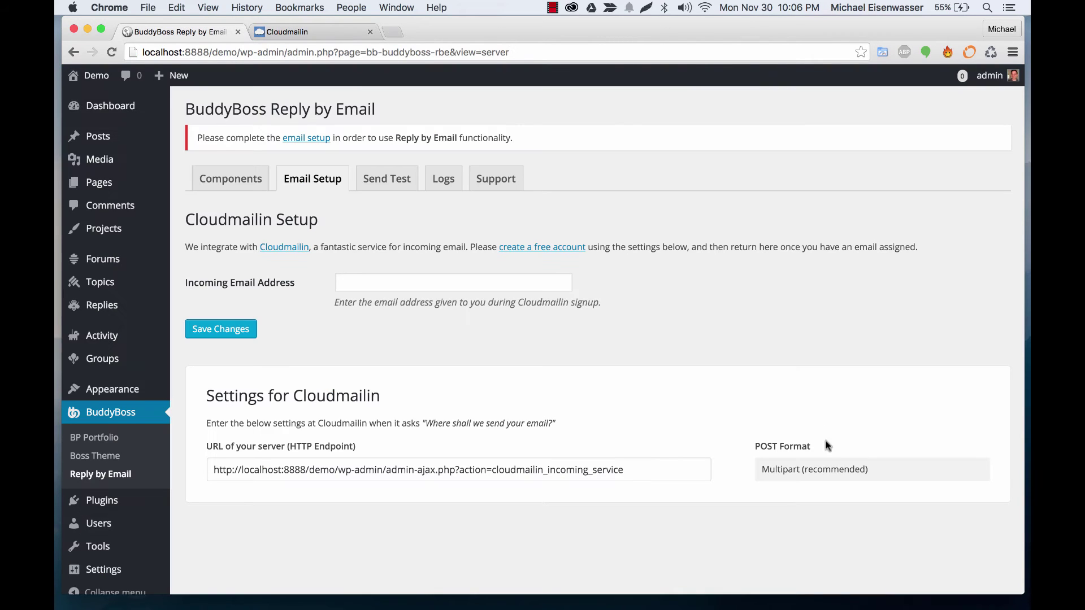
left_click(480, 280)
key("super+v")
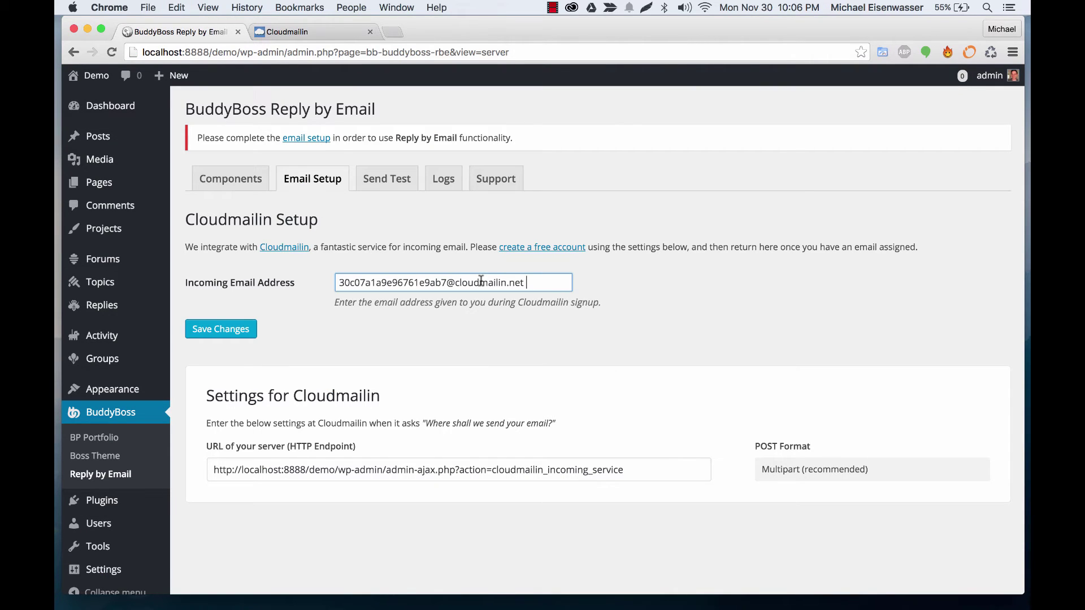
left_click(219, 332)
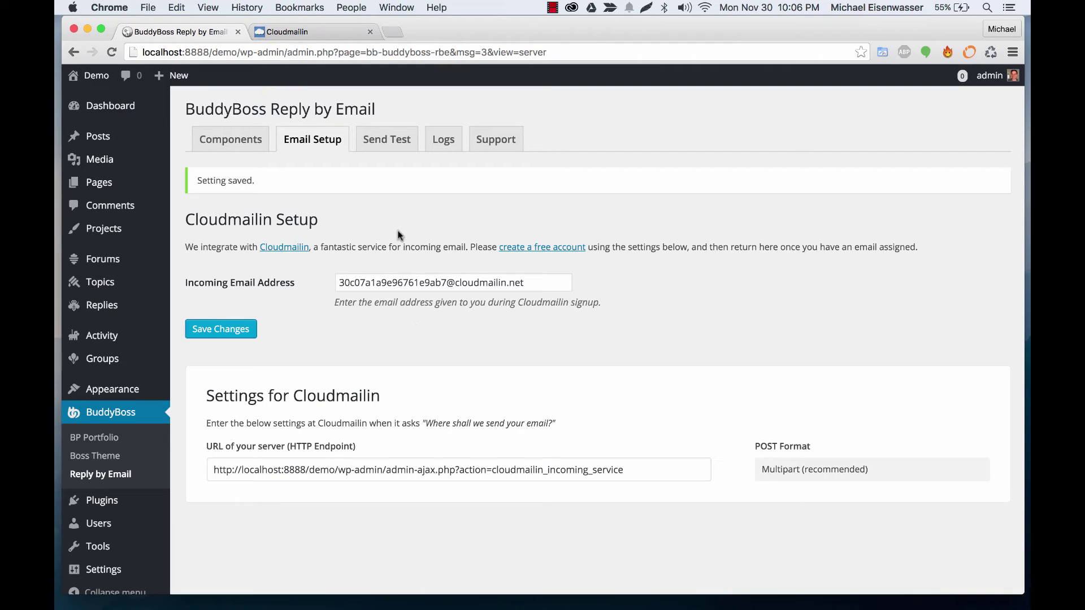
left_click(387, 139)
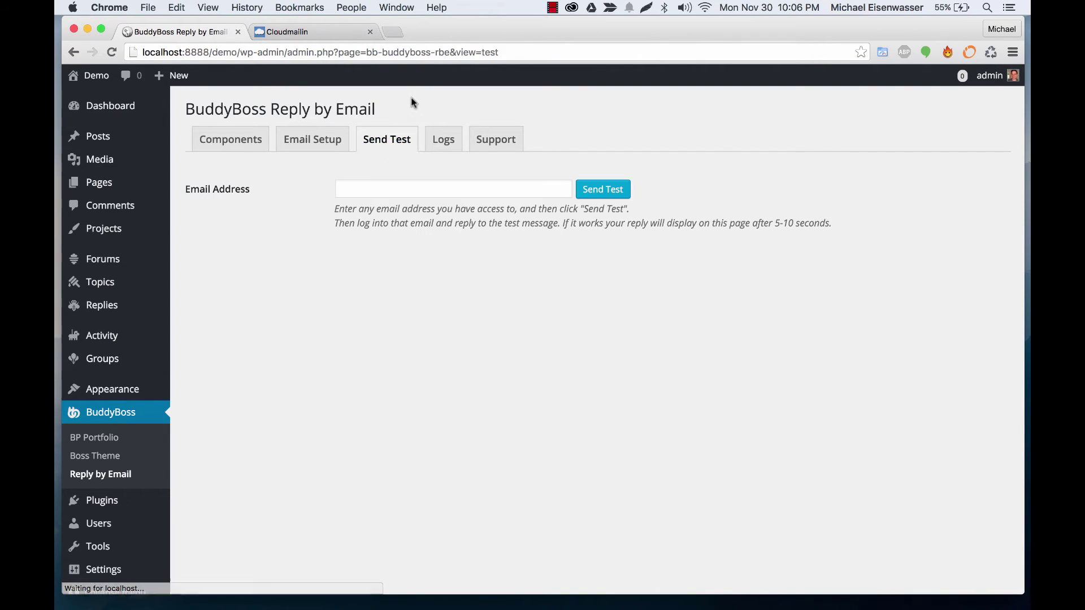
- Fill in your own email address on the Send Test tab and send the test
left_click(443, 184)
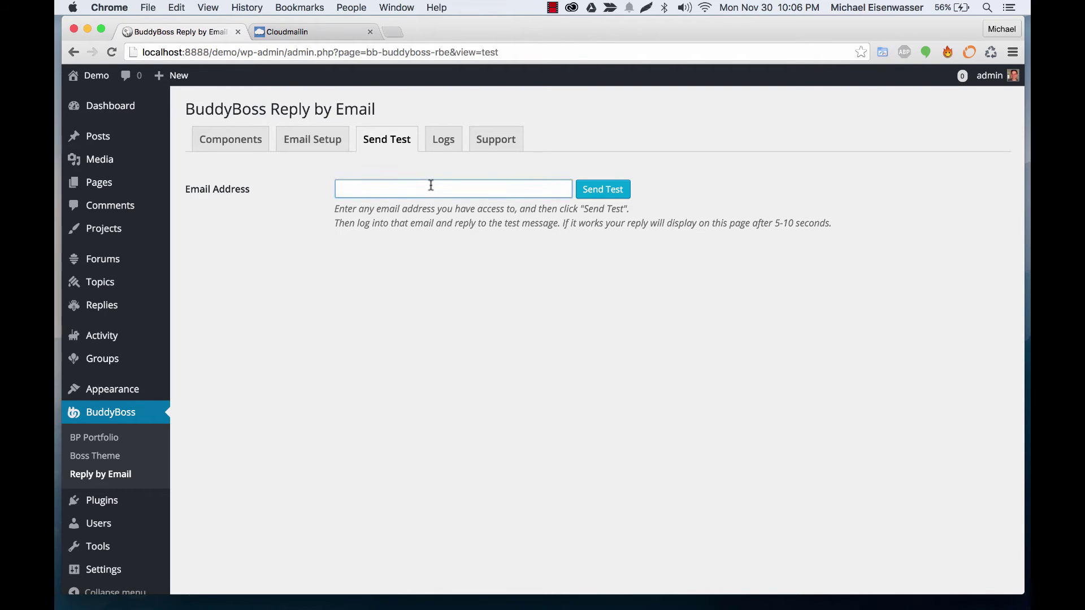
left_click(324, 32)
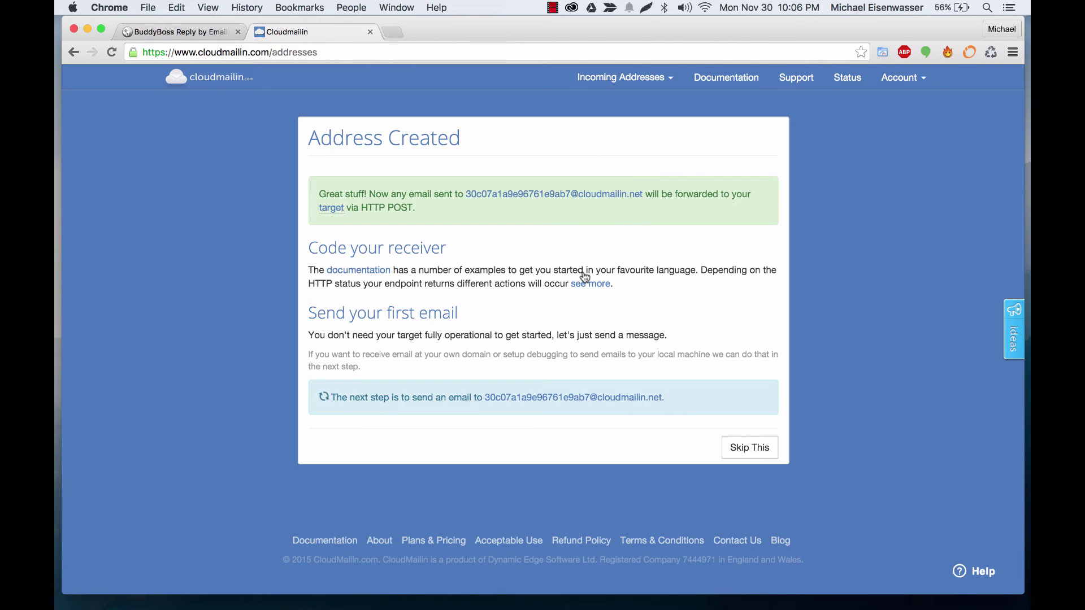
left_click(185, 32)
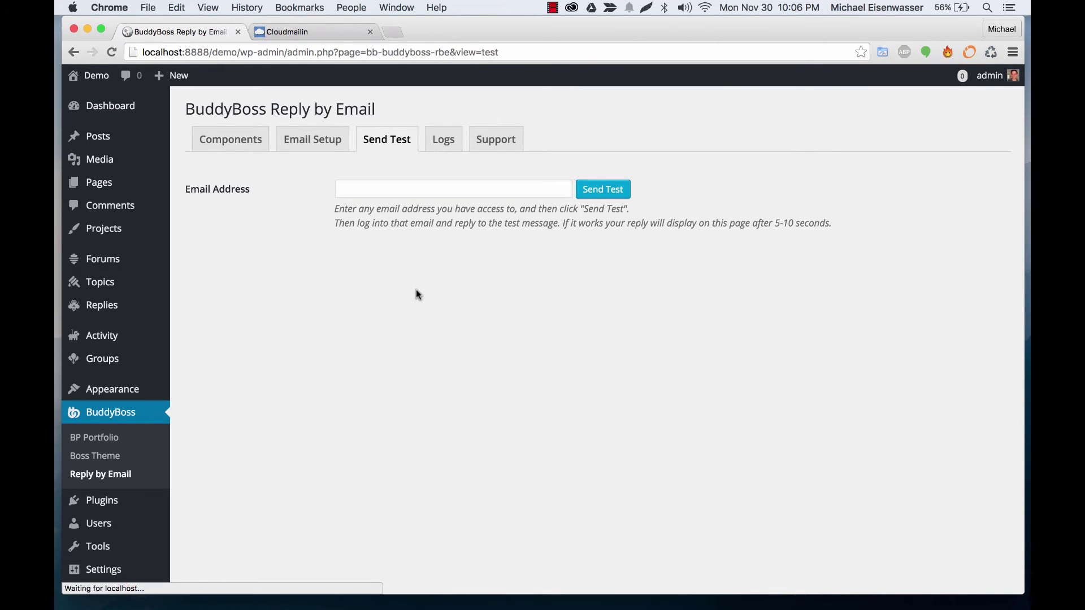
left_click(410, 188)
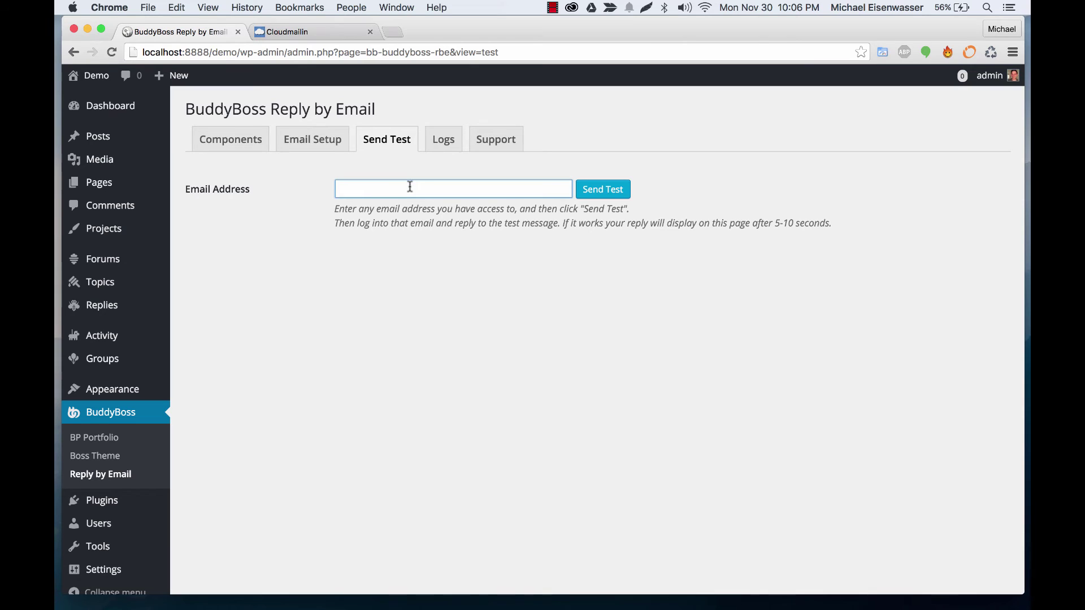
left_click(410, 188)
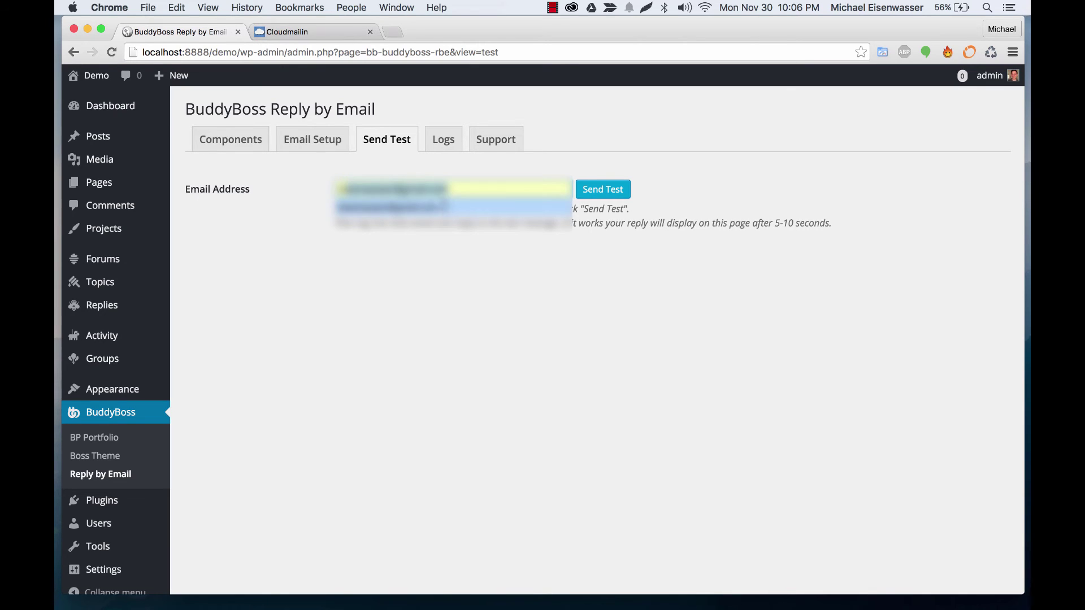
left_click(444, 206)
left_click(602, 189)
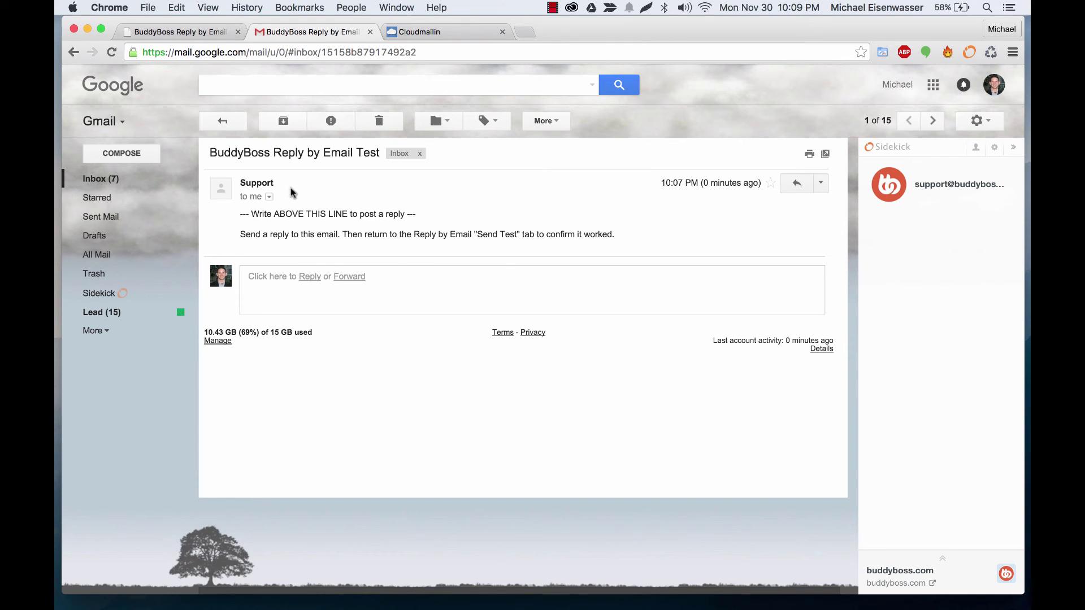
- Check the test message's details to confirm its CloudMailin reply-to address
mouse_move(258, 181)
left_click(269, 198)
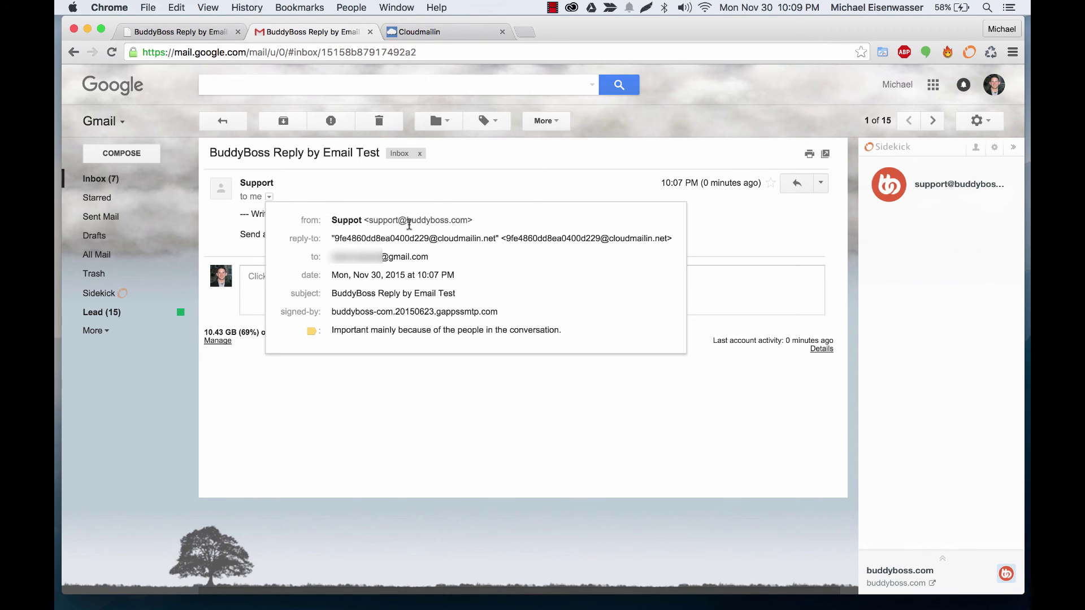
mouse_move(348, 235)
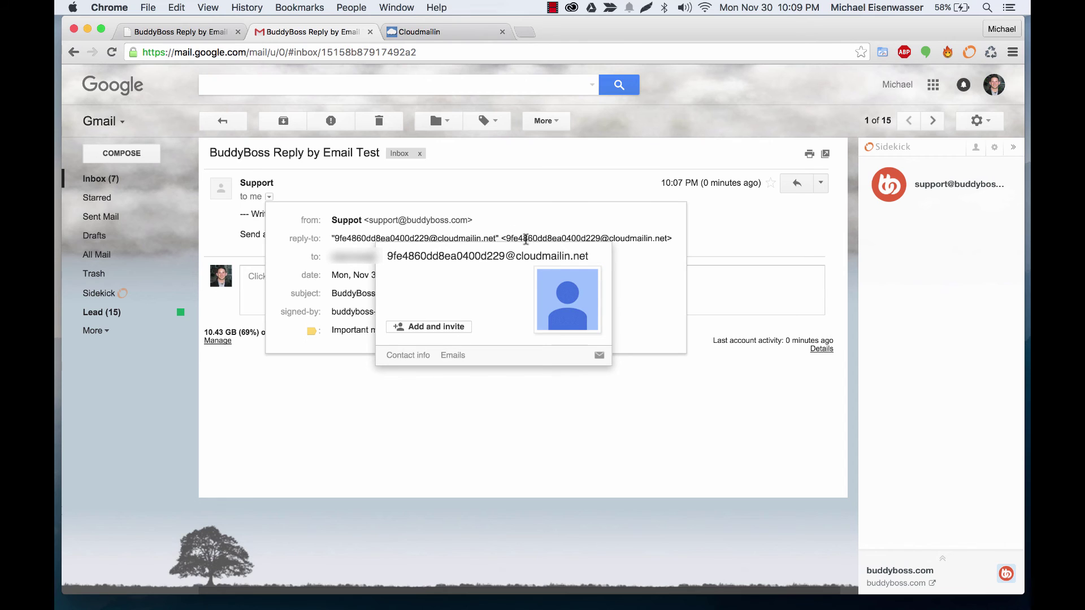
left_click_drag(505, 239, 672, 239)
left_click(715, 237)
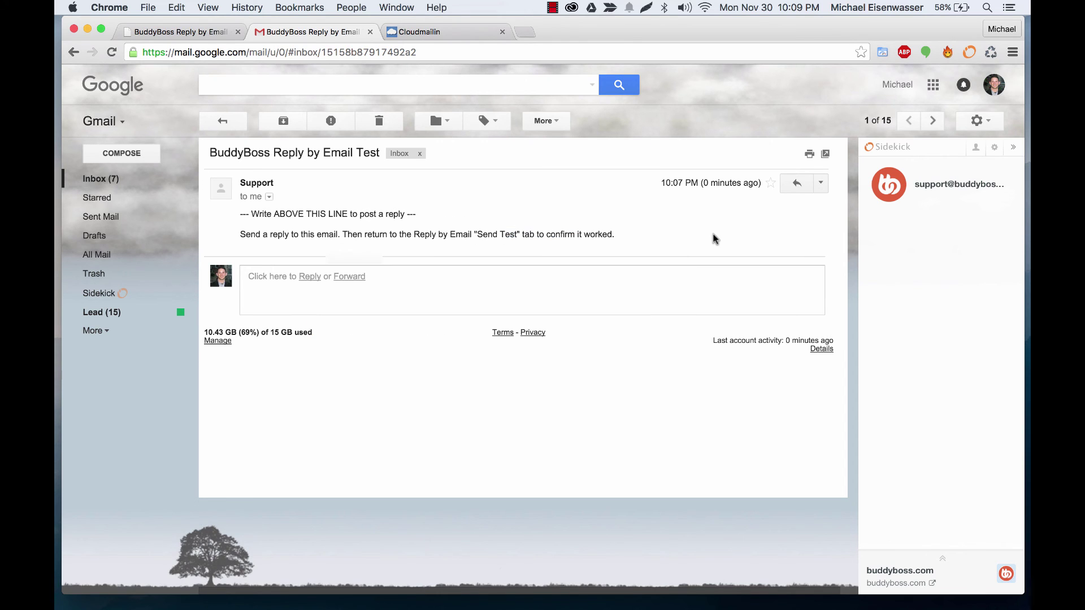
- Reply to the test message with 'here is my reply' and send it
left_click(308, 276)
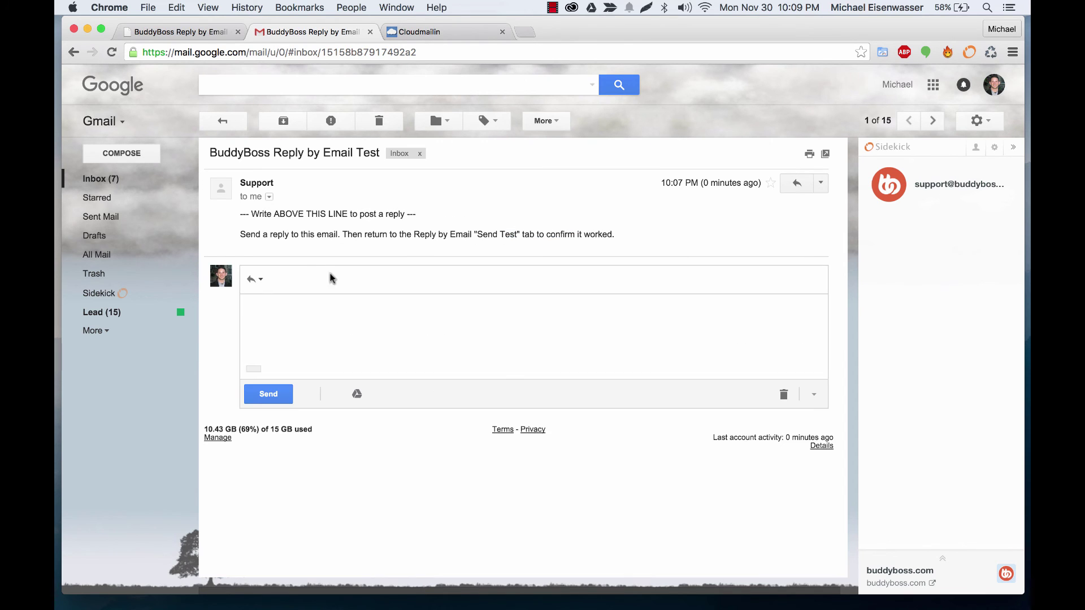
left_click(254, 348)
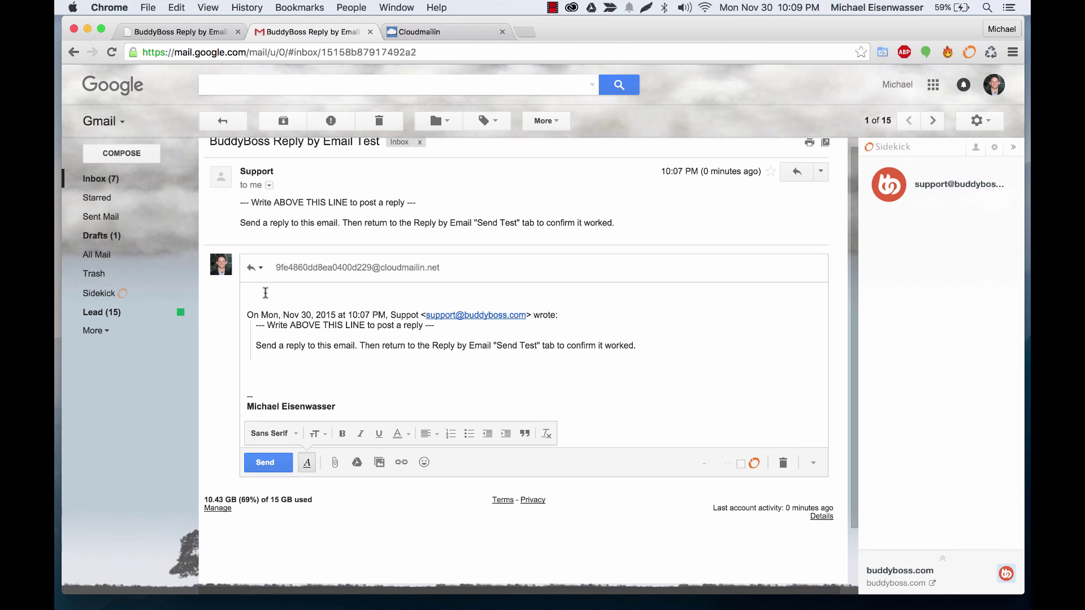
type("here is my reply")
mouse_move(278, 268)
key("Tab")
key("Return")
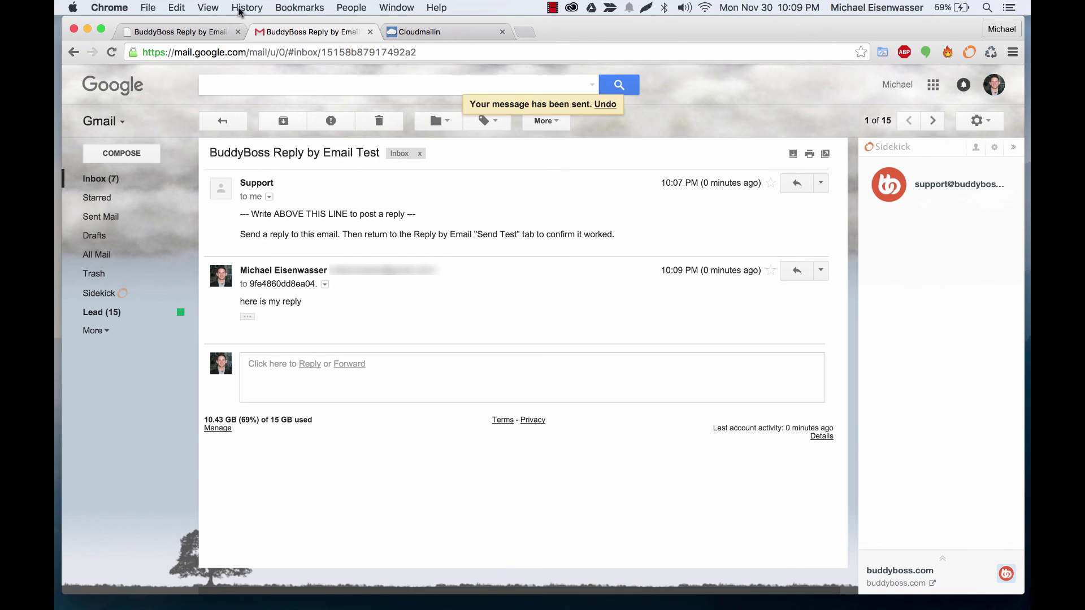
left_click(220, 32)
- Read the reply on the Send Test page so 'here is my reply' appears as the Replied Message
left_click(225, 216)
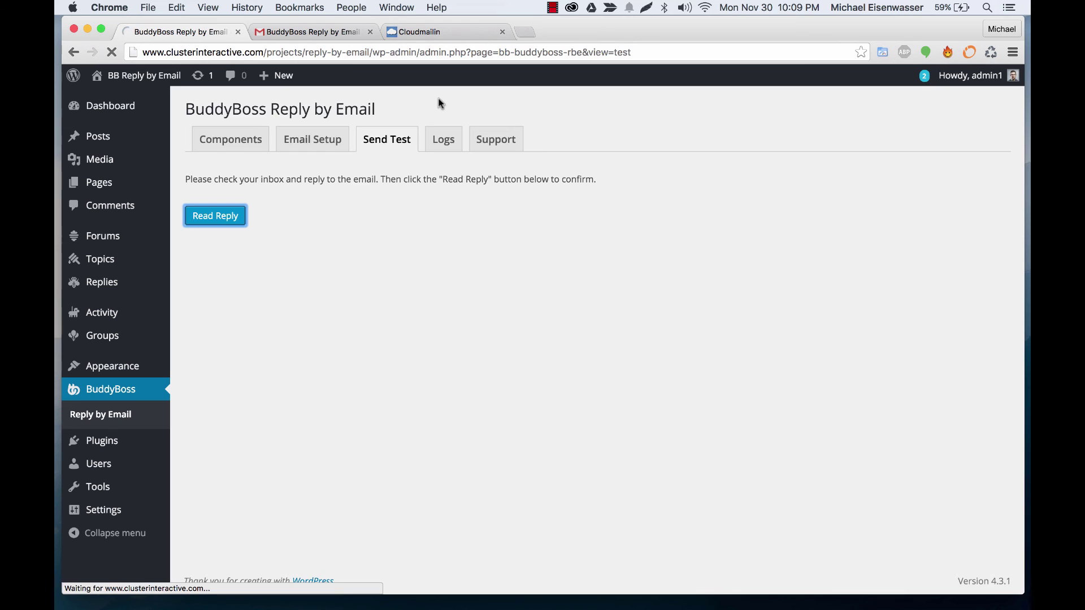
left_click(320, 34)
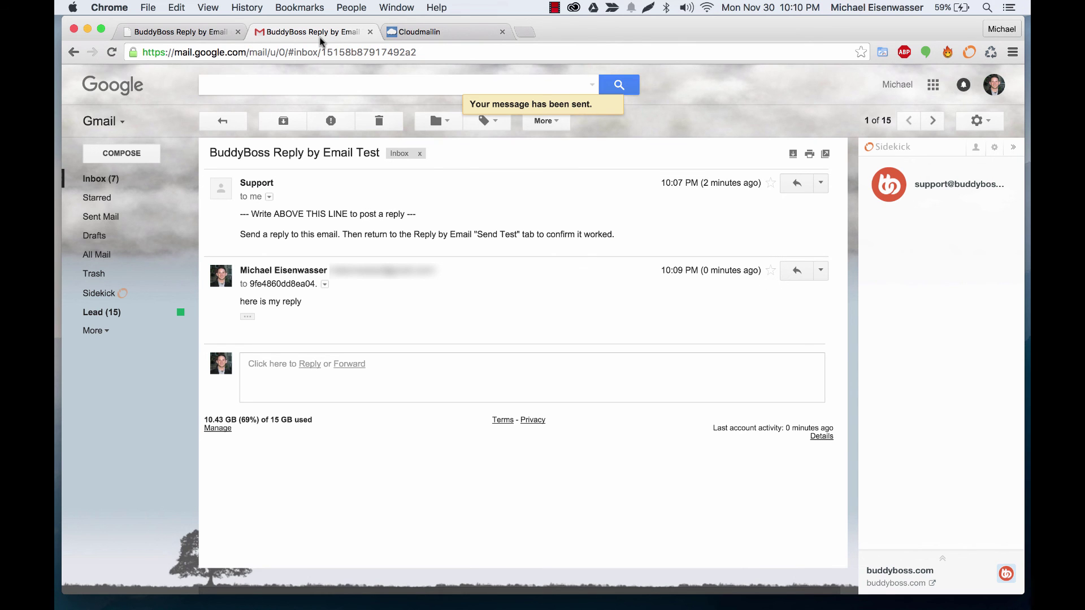
left_click(190, 29)
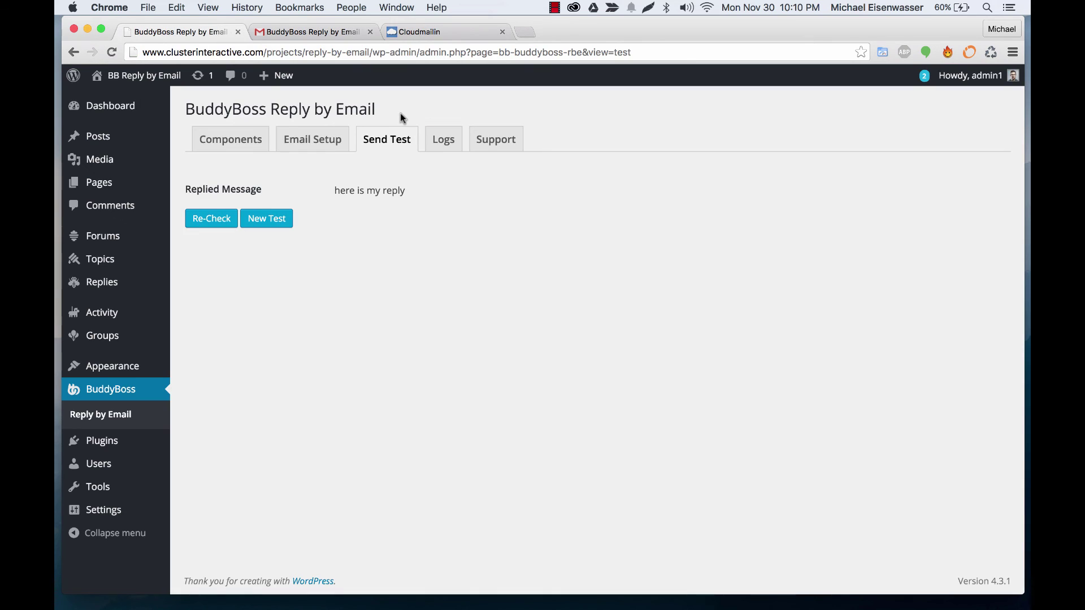